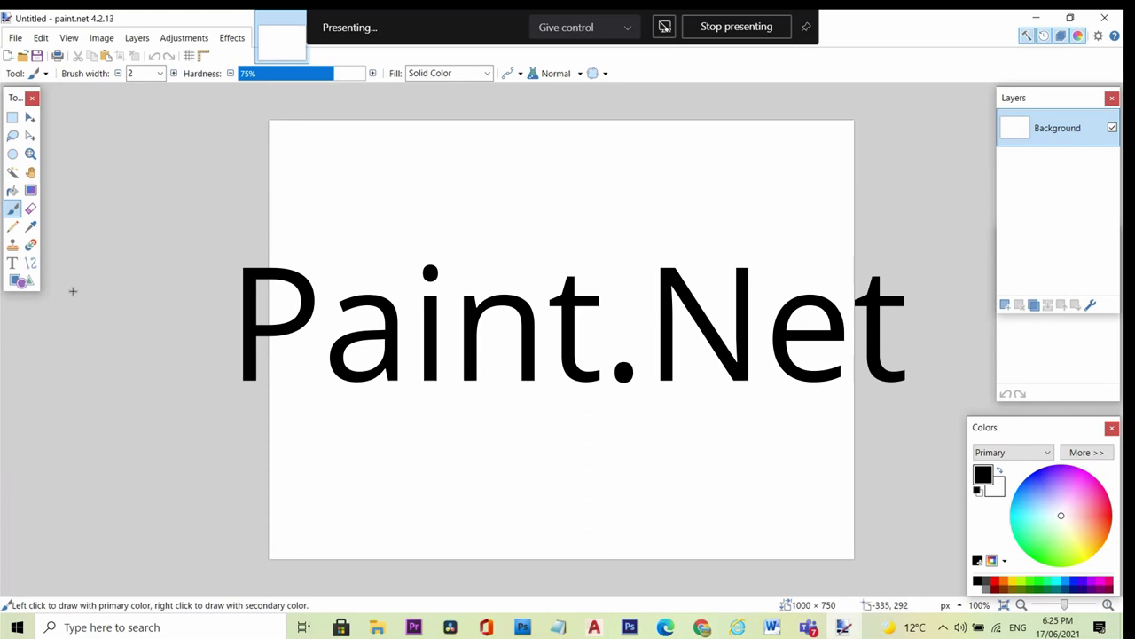
Load the abs_case.jpg photo of the open plastic enclosure through the Open dialog (Ctrl+O)
click(16, 37)
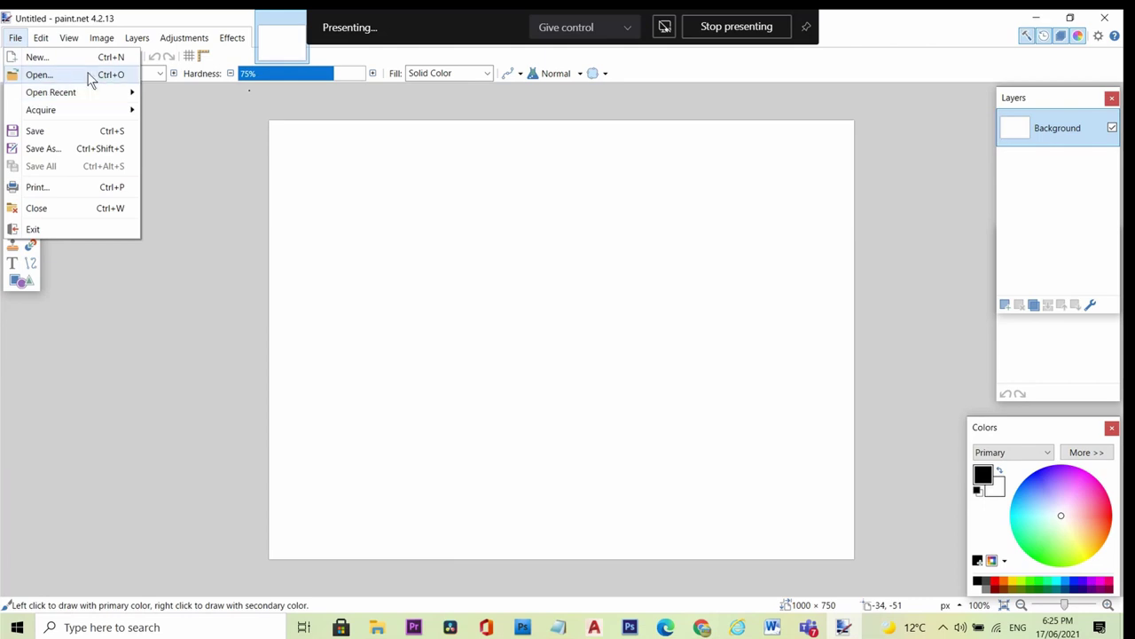
key(Escape)
key(ctrl+o)
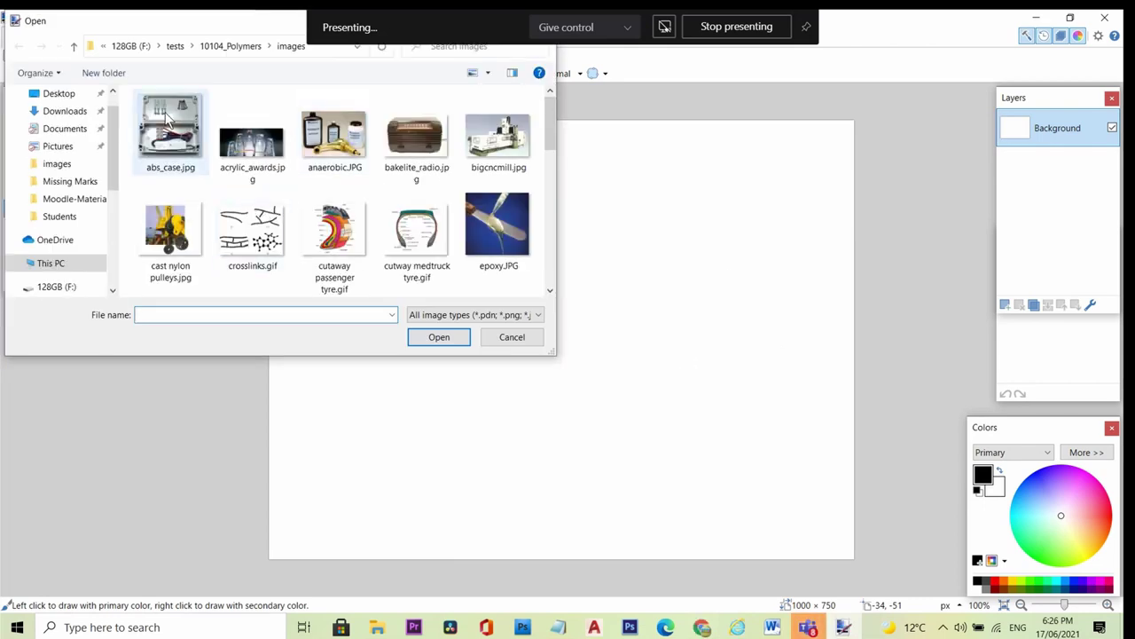
double_click(170, 133)
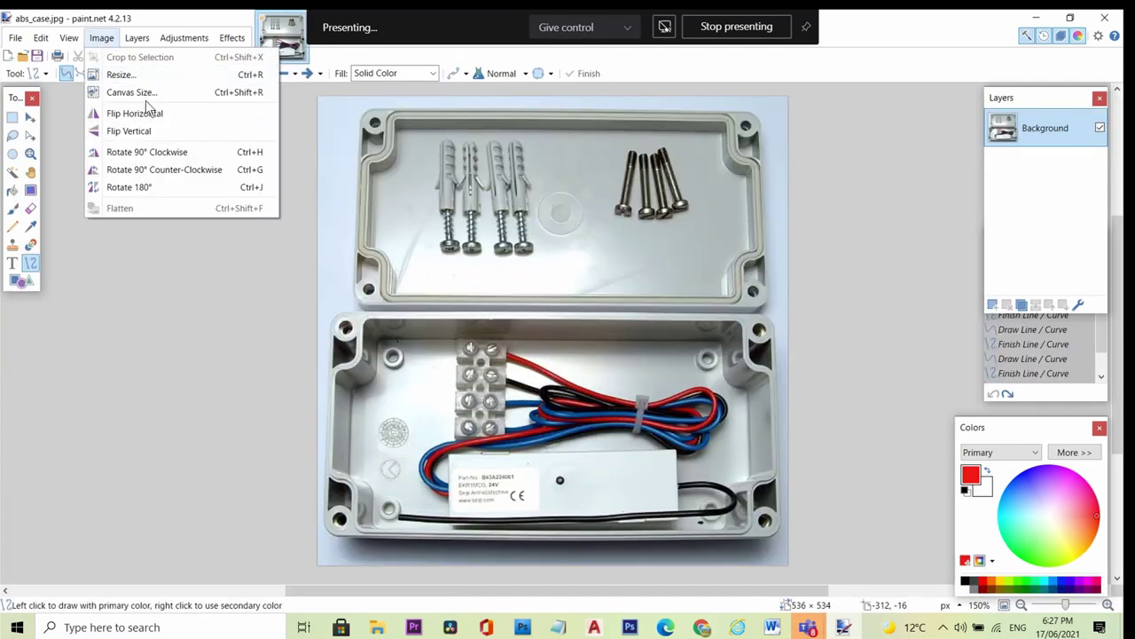
Set the canvas to 800 × 800 pixels, top-left anchor, adding blank space right and below
click(131, 92)
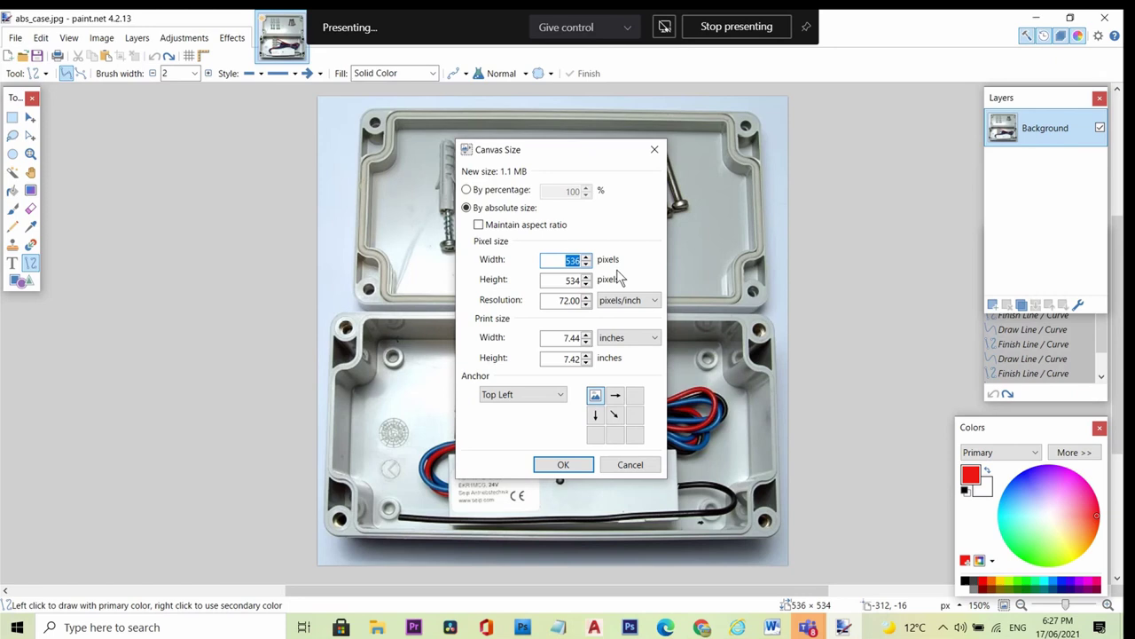
text(800)
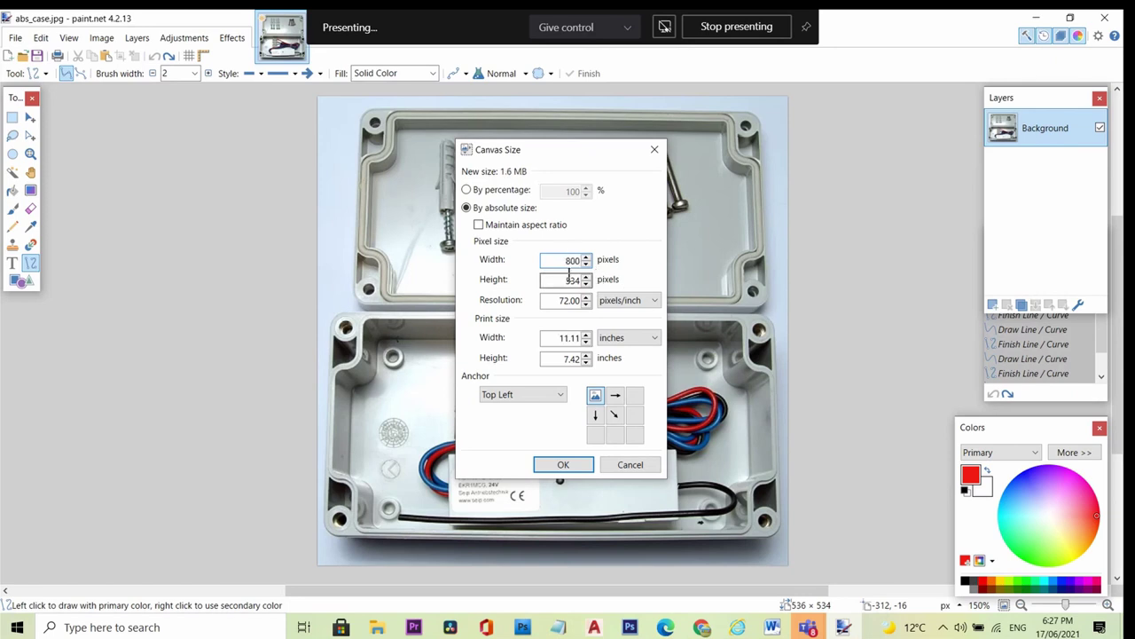
double_click(572, 280)
text(800)
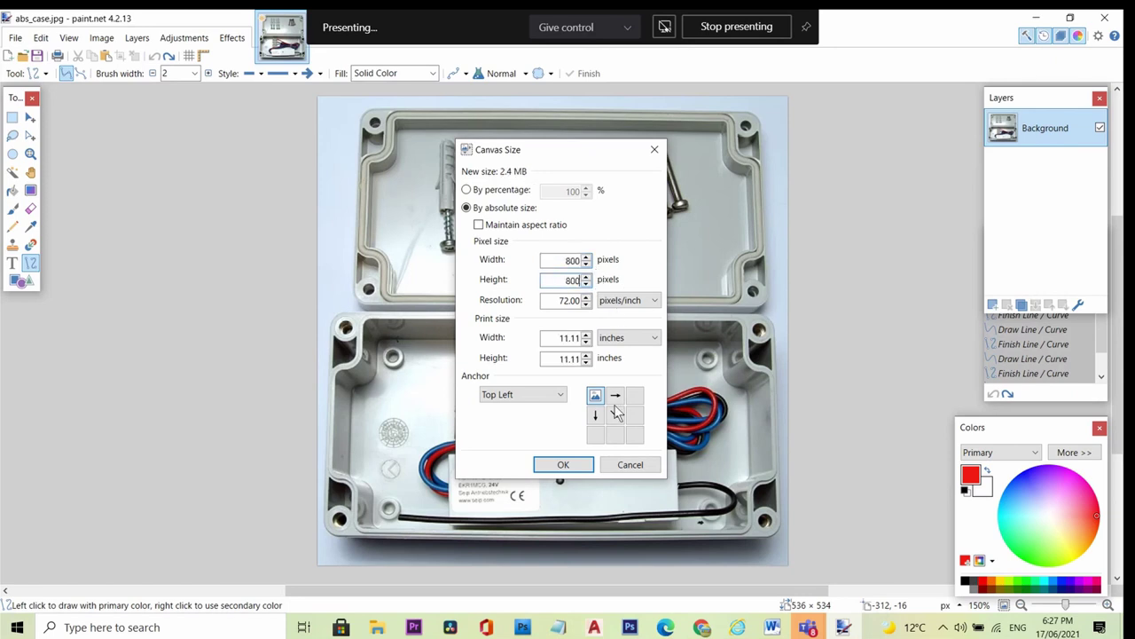
click(563, 464)
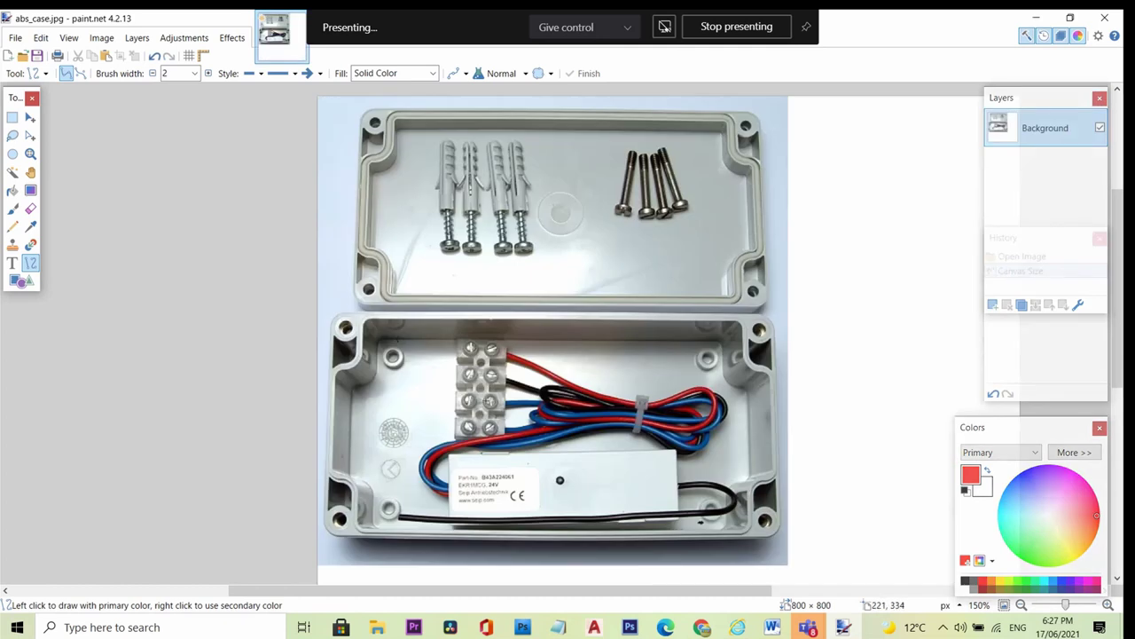
key(ctrl+b)
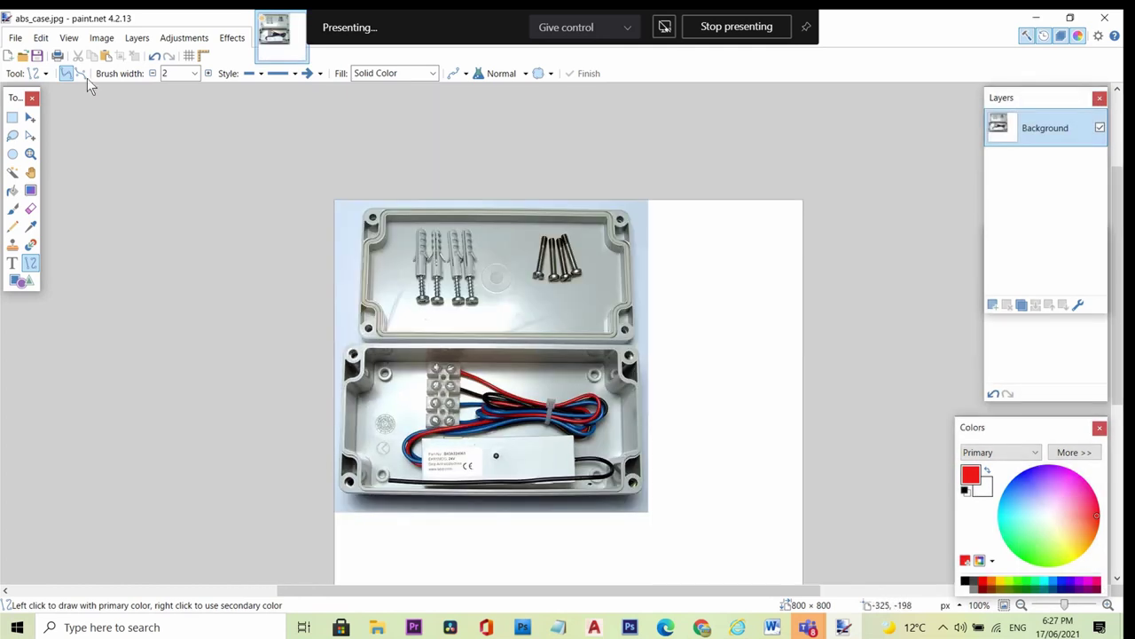
key(m)
scroll(568, 262, up, 1)
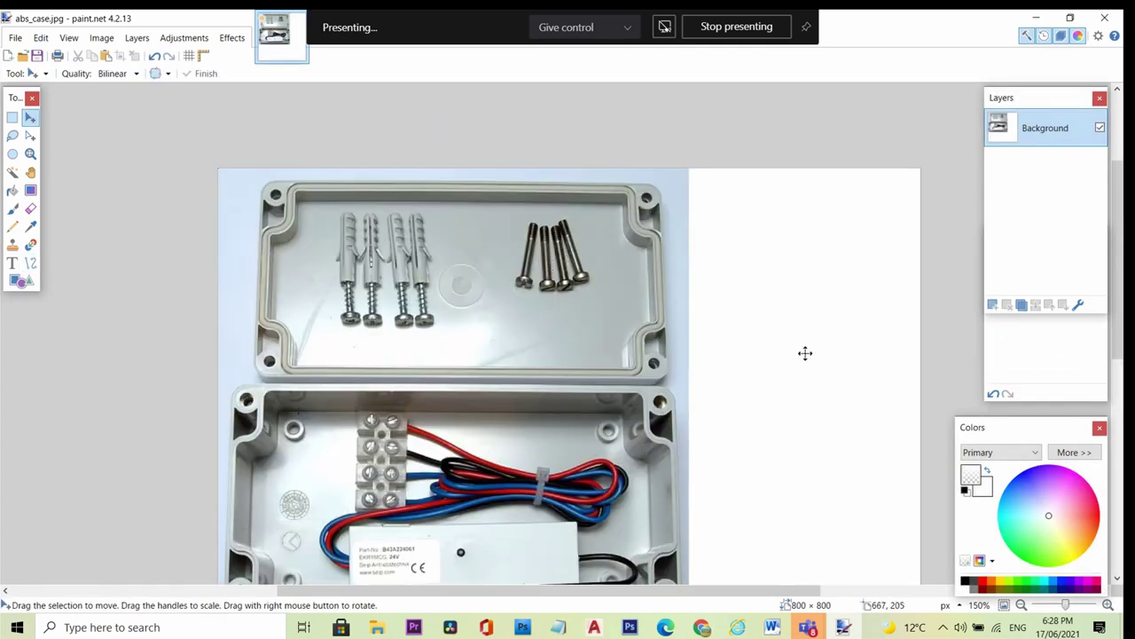
drag(876, 414, 819, 319)
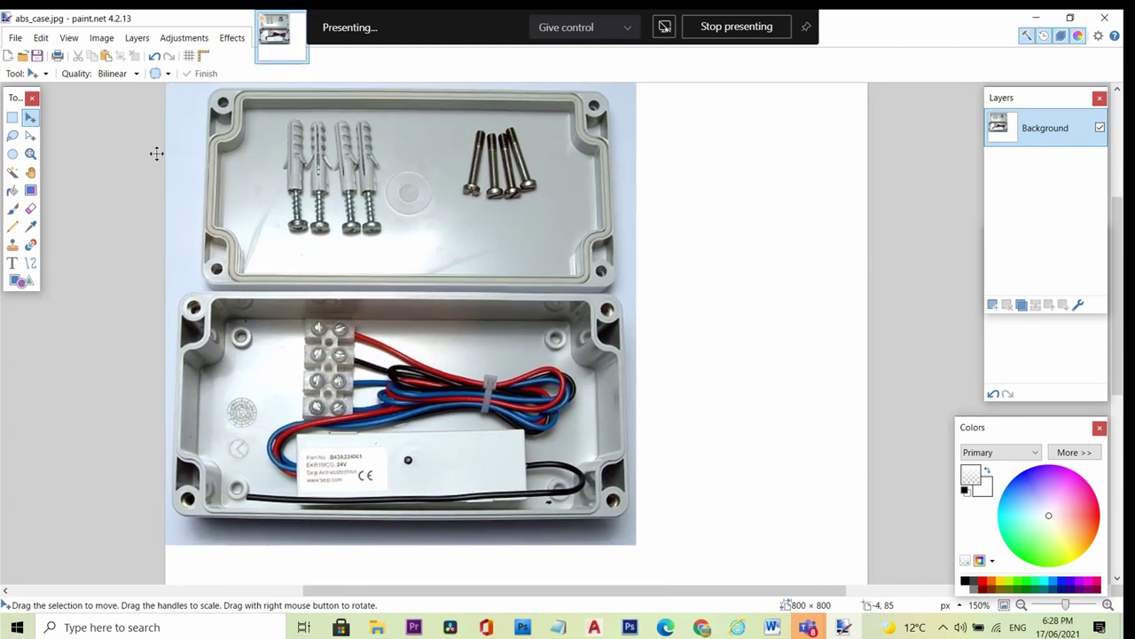
Draw a line from the blank margin to the lid corner and make the line colour red
click(31, 263)
drag(692, 110, 598, 130)
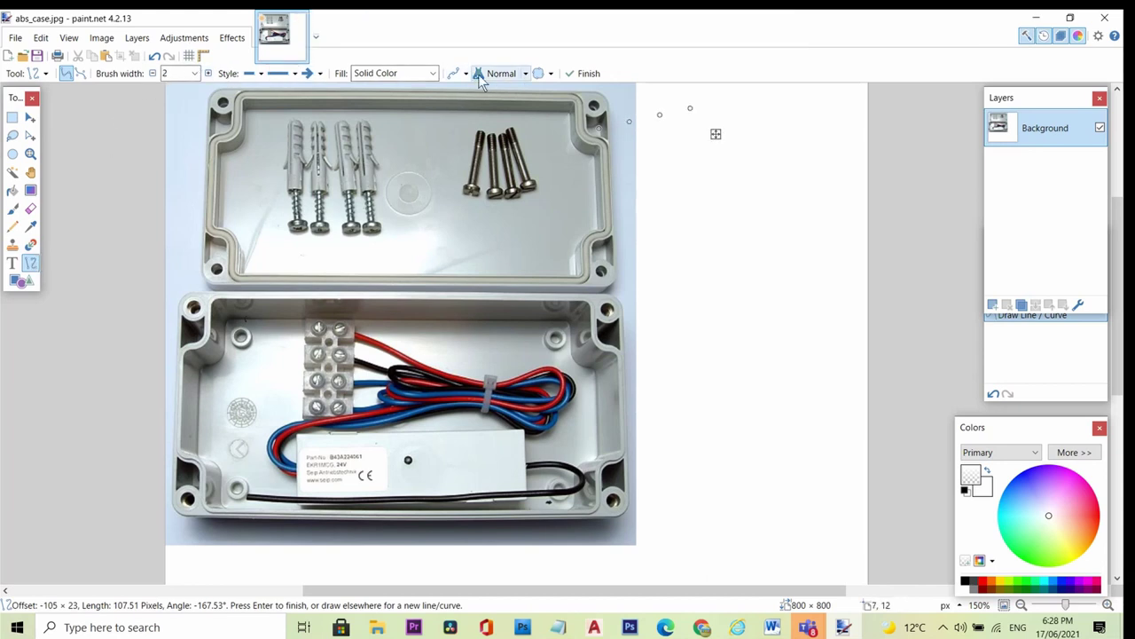
click(992, 584)
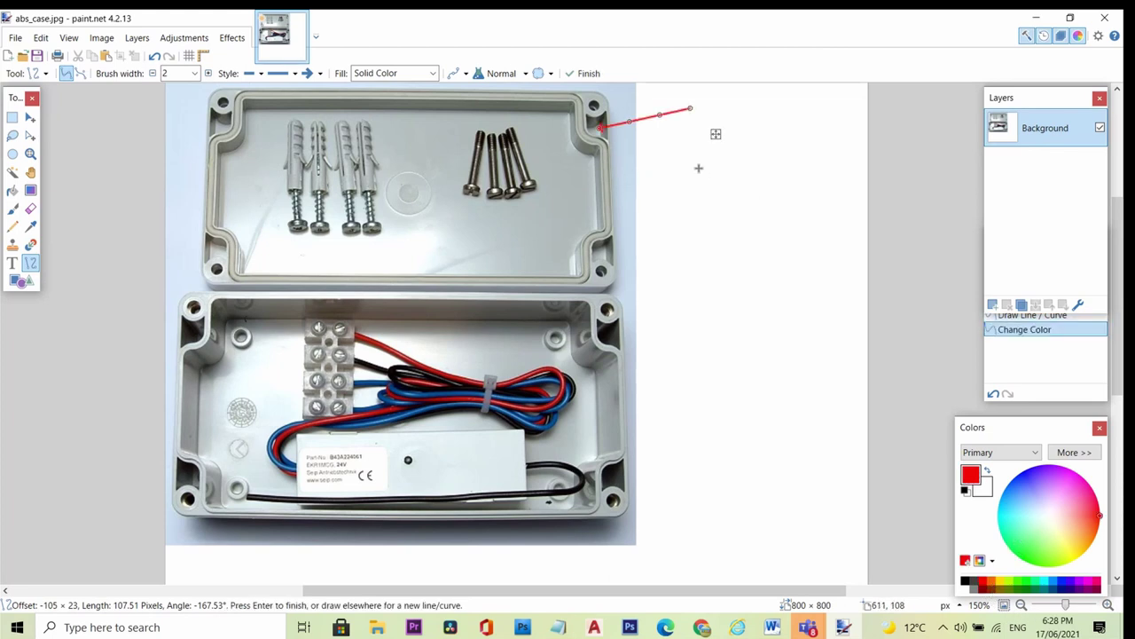
Add red arrows pointing at the screws, lid interior, red and blue wires, and wall plugs
drag(691, 167, 535, 169)
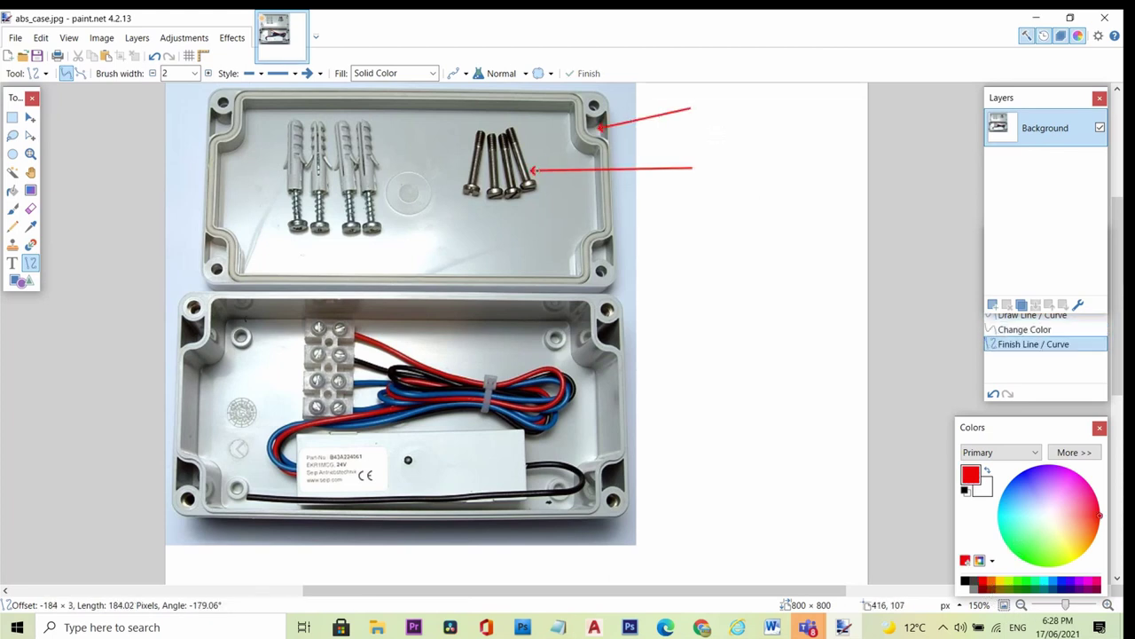
drag(690, 232, 572, 200)
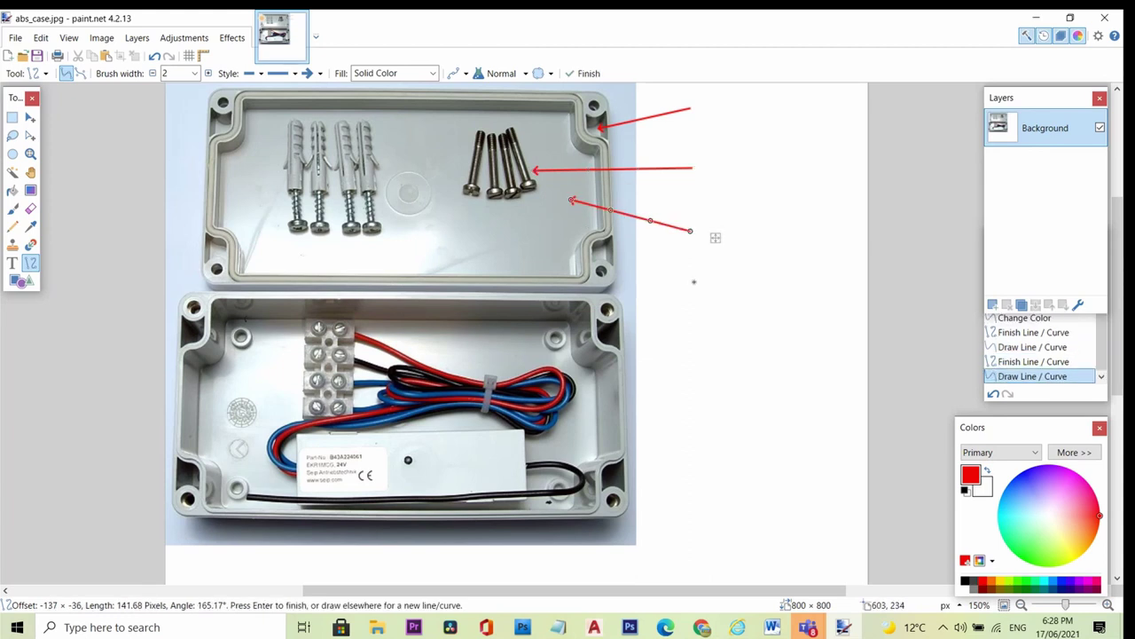
drag(695, 283, 572, 378)
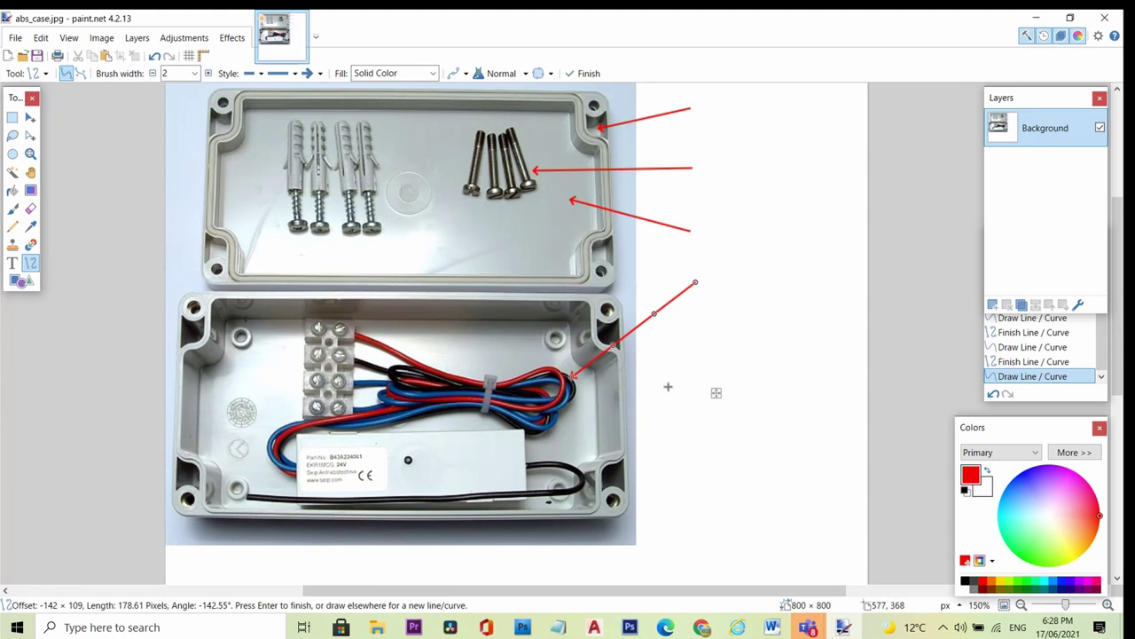
drag(694, 257, 392, 230)
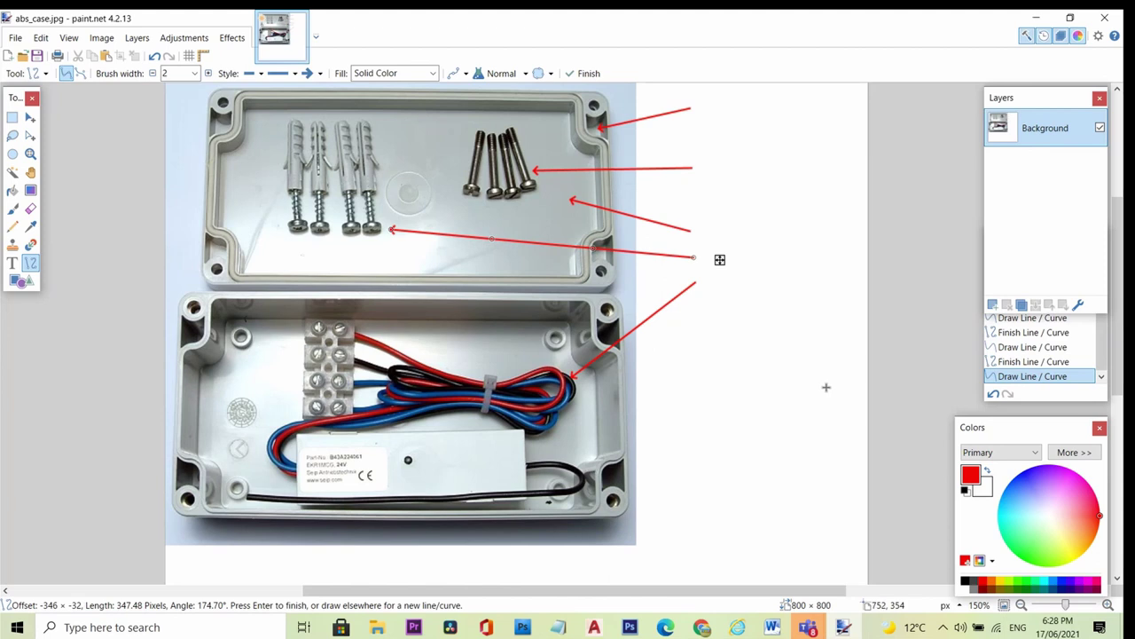
drag(1047, 310, 1047, 238)
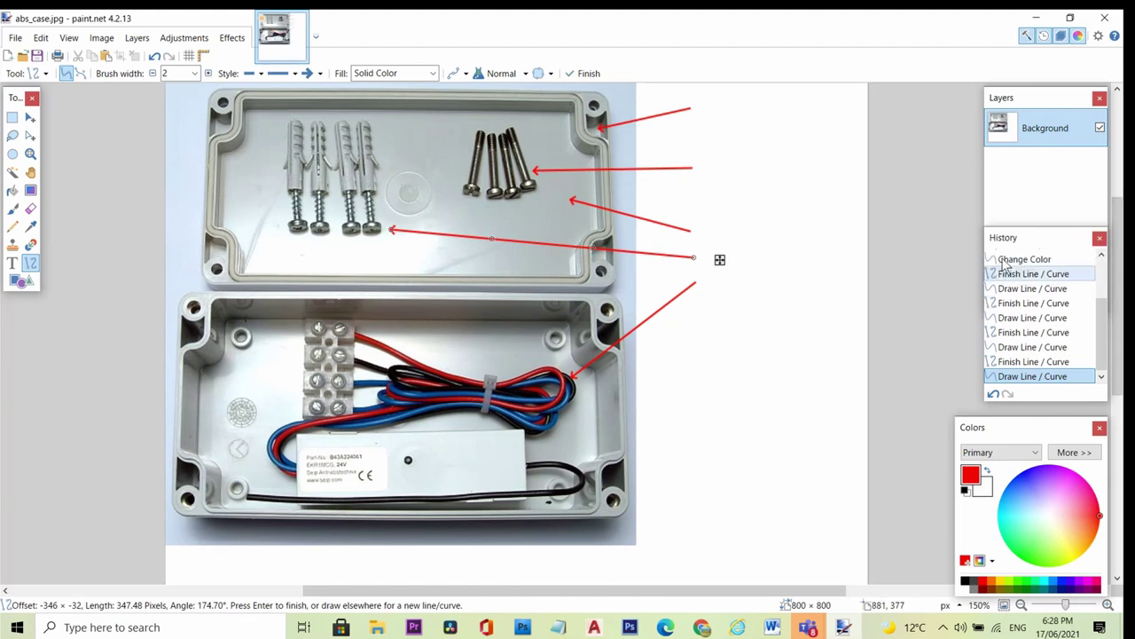
Use the History panel to undo the wall-plug, wire and lid-interior arrows, keeping the first two
click(1038, 346)
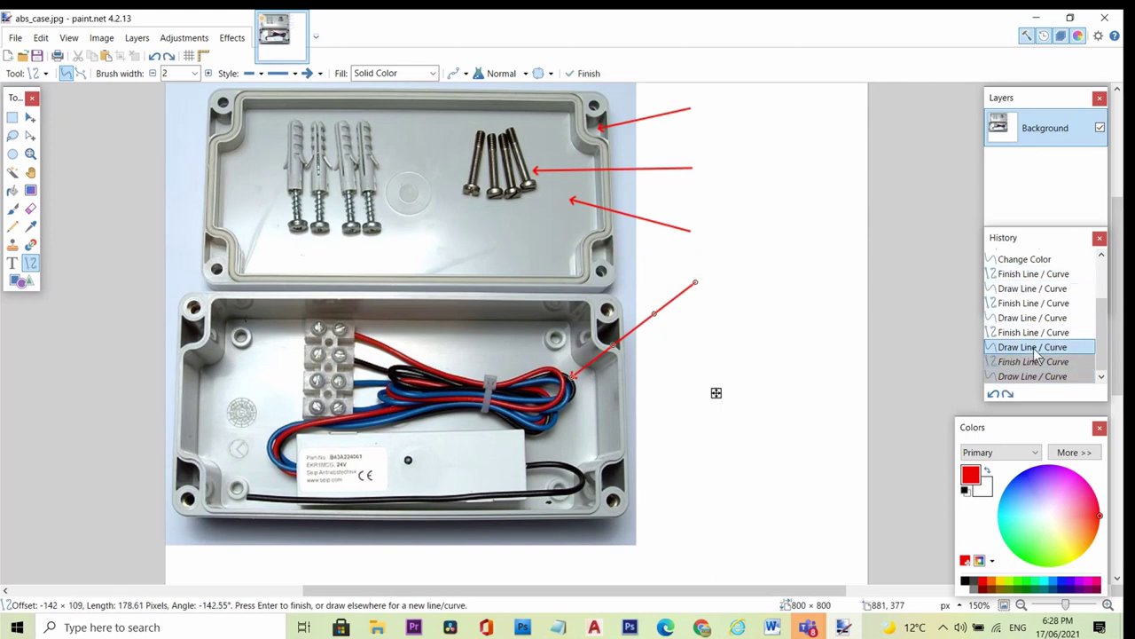
click(1043, 305)
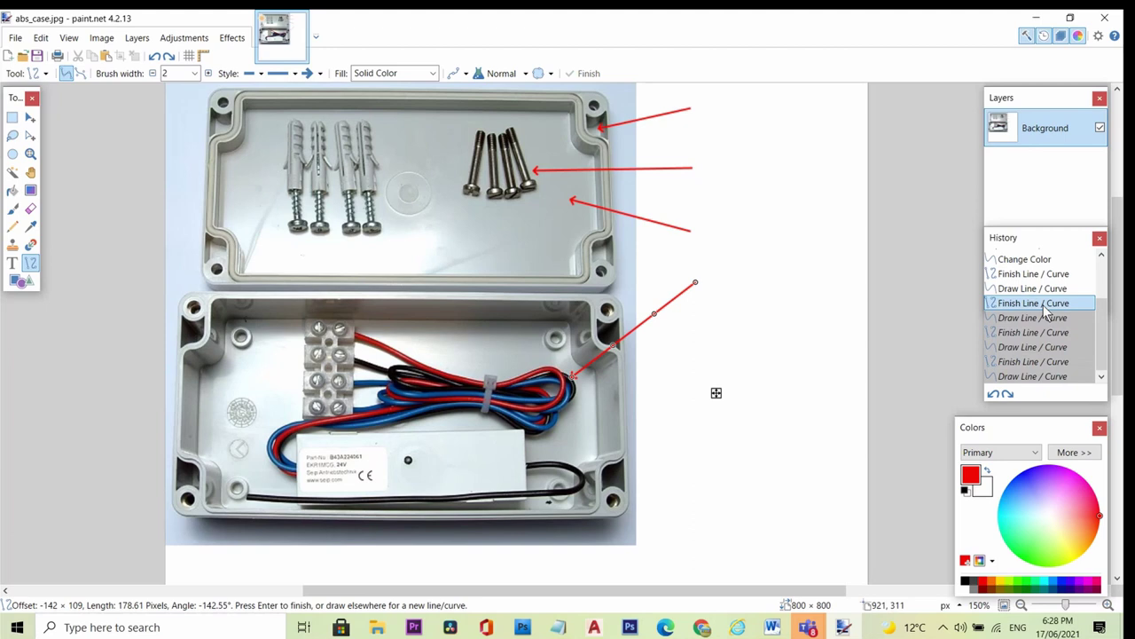